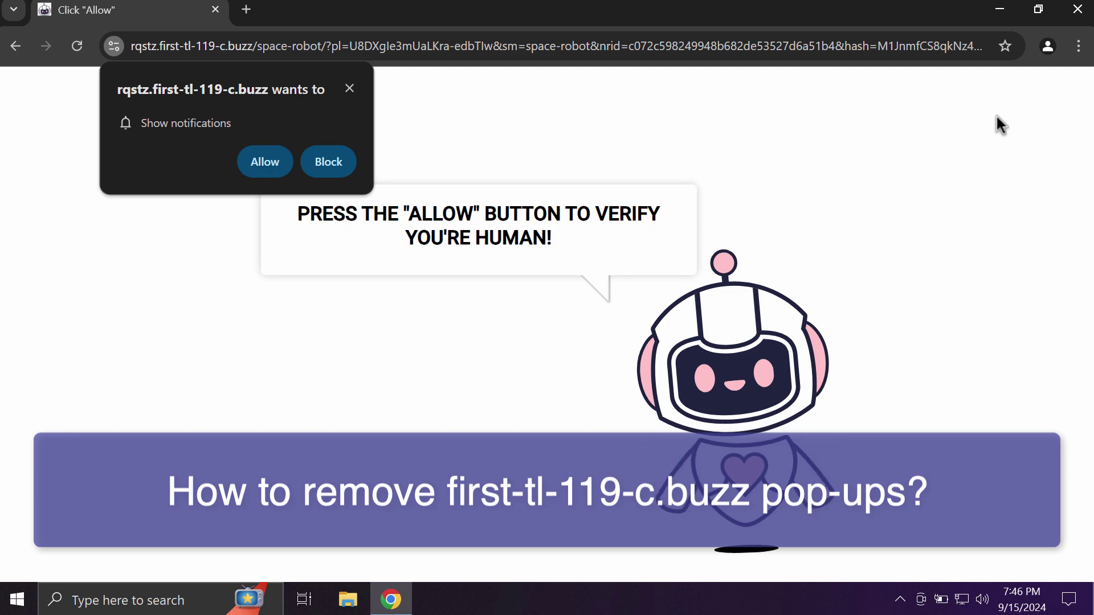
- Allow rqstz.first-tl-119-c.buzz to show notifications
left_click(270, 164)
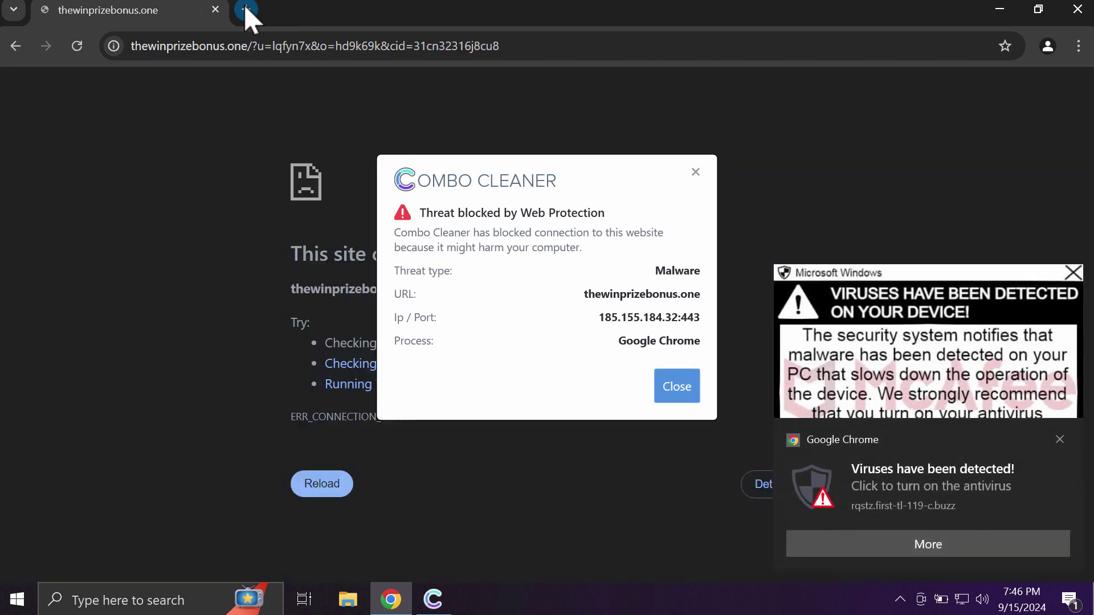
- In a new blank tab, follow the 'Viruses have been detected!' notification to the scam page
left_click(246, 10)
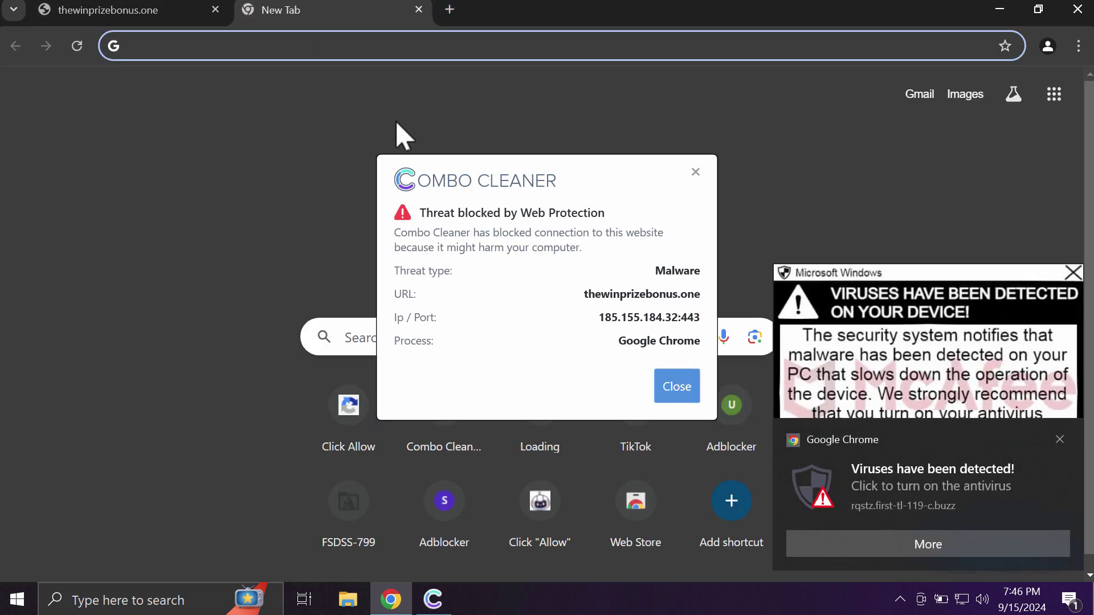
left_click(906, 429)
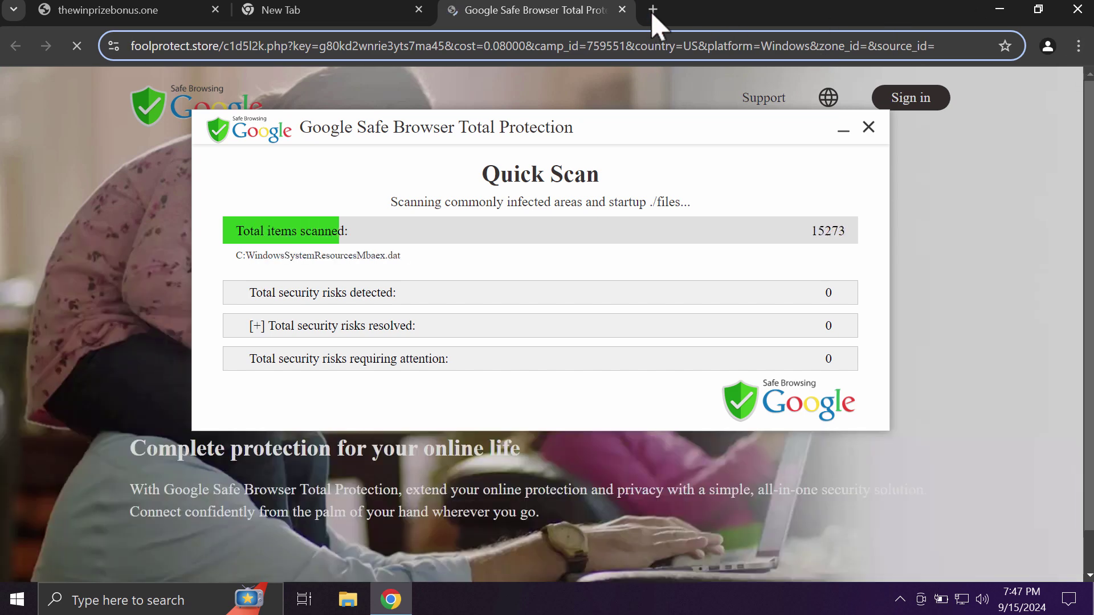
- In a new tab, go to Chrome's Privacy and security settings
left_click(654, 12)
left_click(1077, 45)
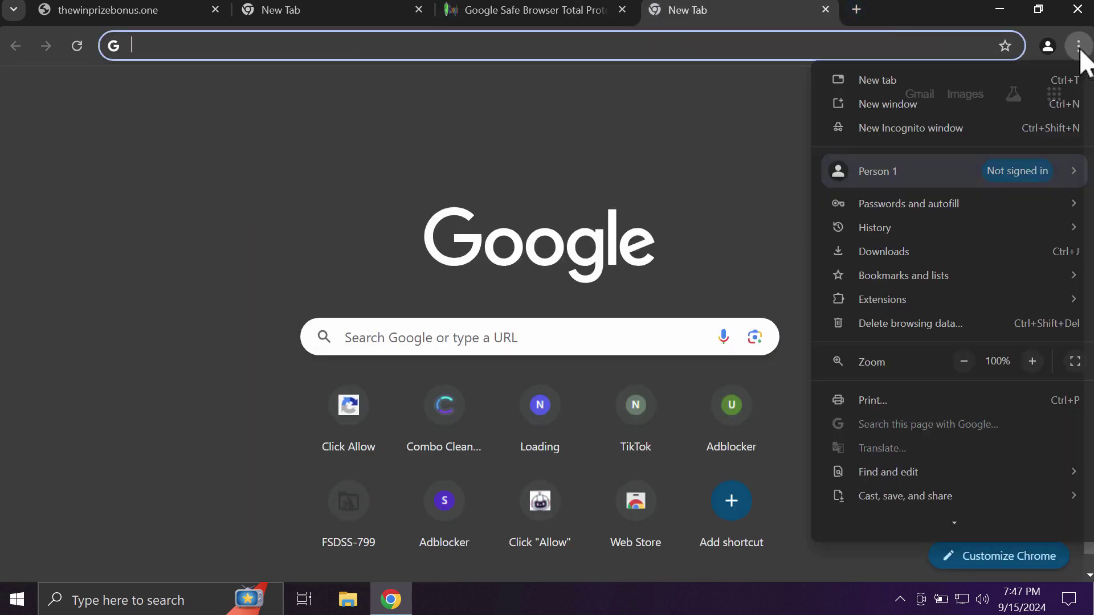
scroll(928, 269, "down", 2)
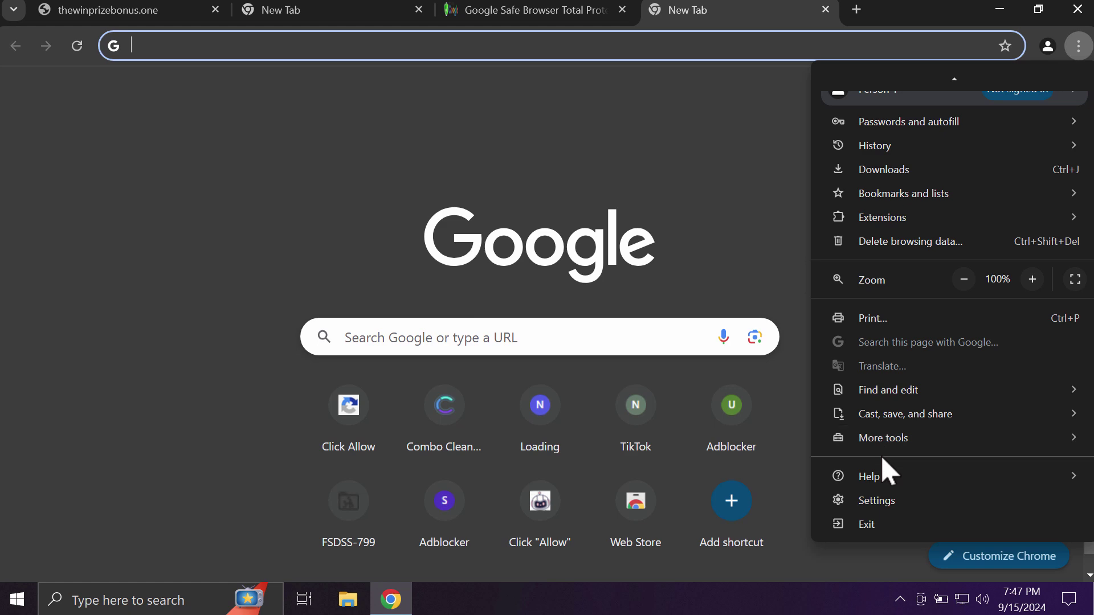
left_click(886, 508)
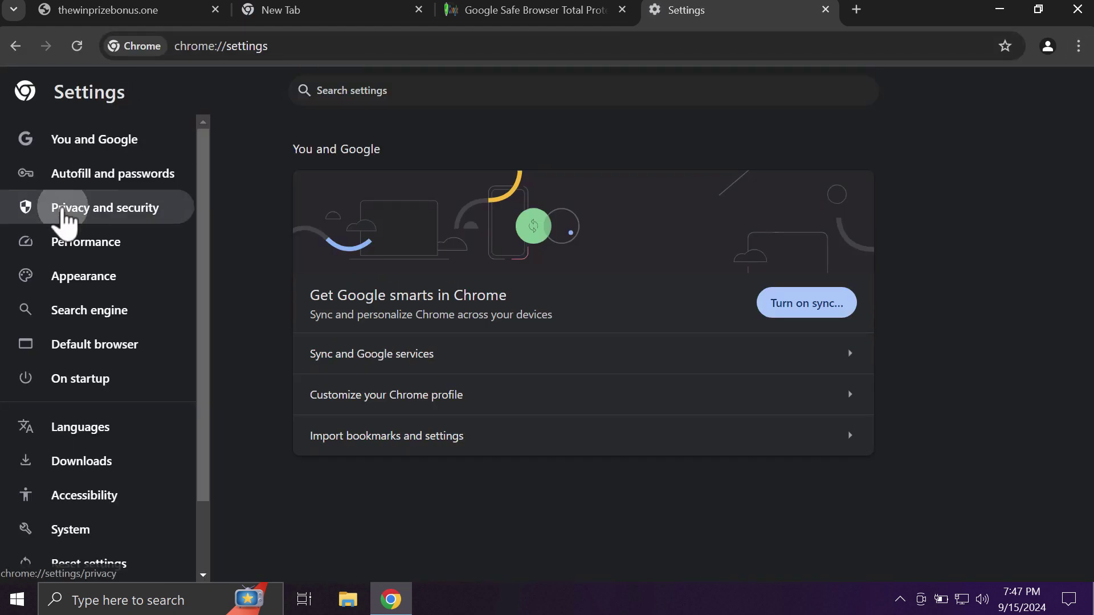
left_click(33, 218)
scroll(419, 253, "down", 2)
scroll(450, 416, "down", 2)
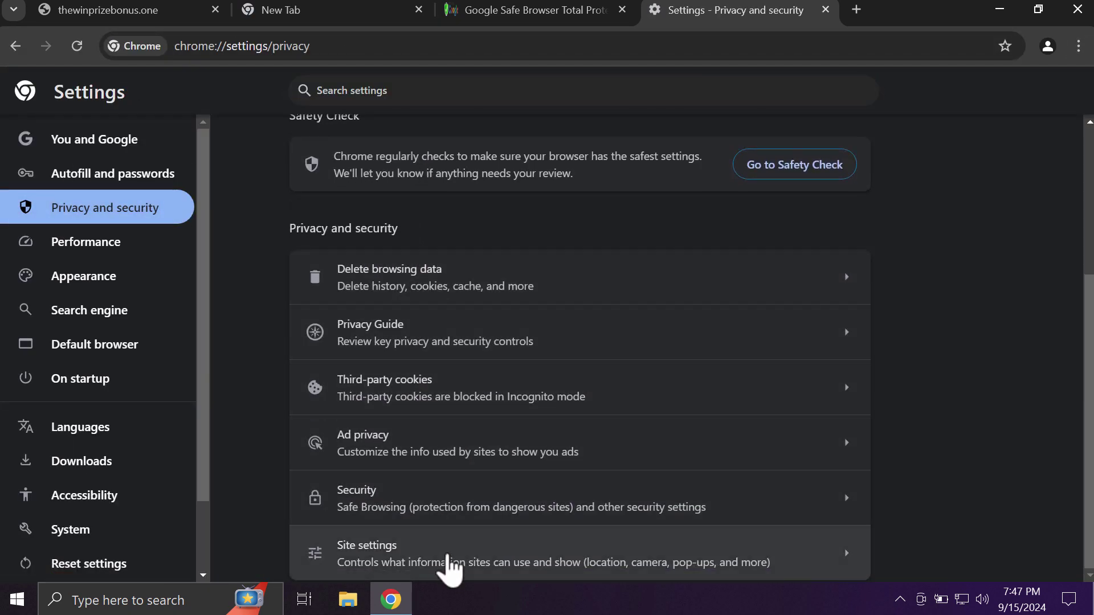
- Remove rqstz.first-tl-119-c.buzz from the sites allowed in notification settings
left_click(447, 559)
scroll(473, 378, "down", 3)
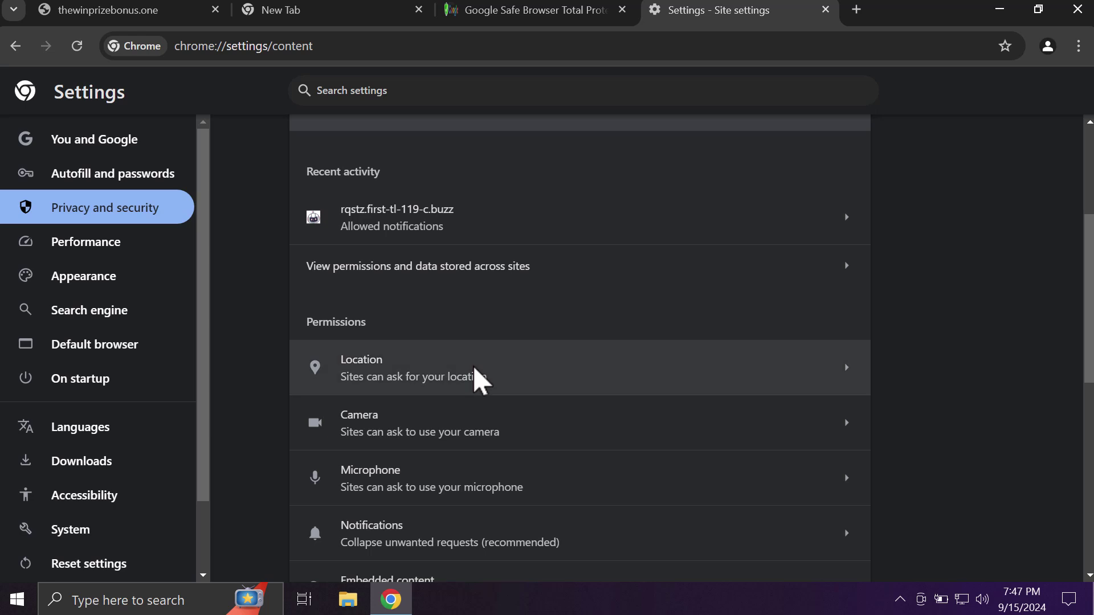
left_click(457, 551)
scroll(724, 246, "down", 2)
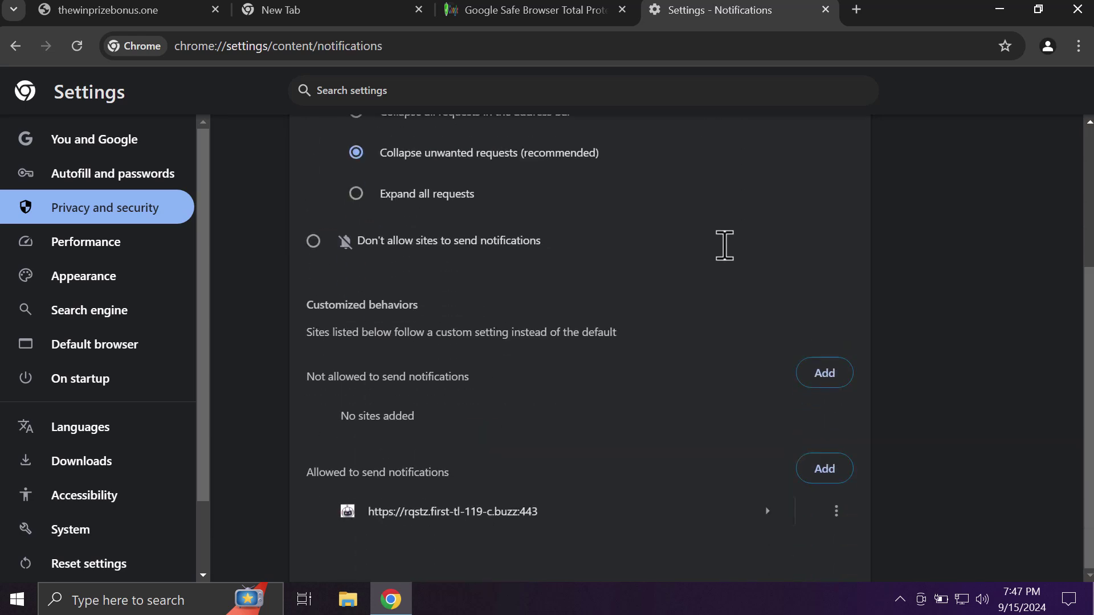
left_click(836, 512)
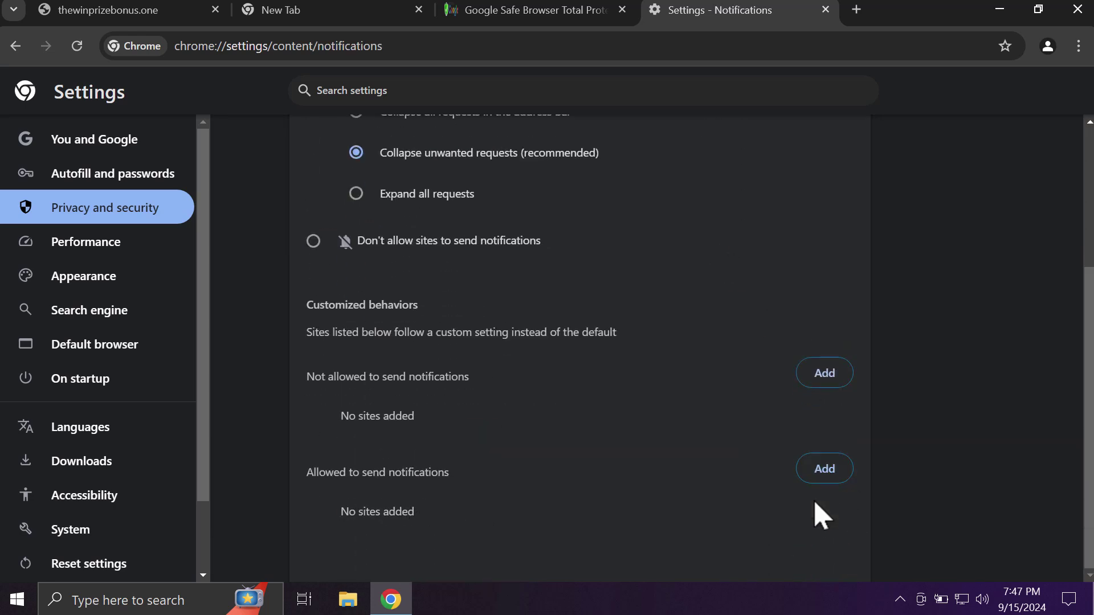
left_click(651, 45)
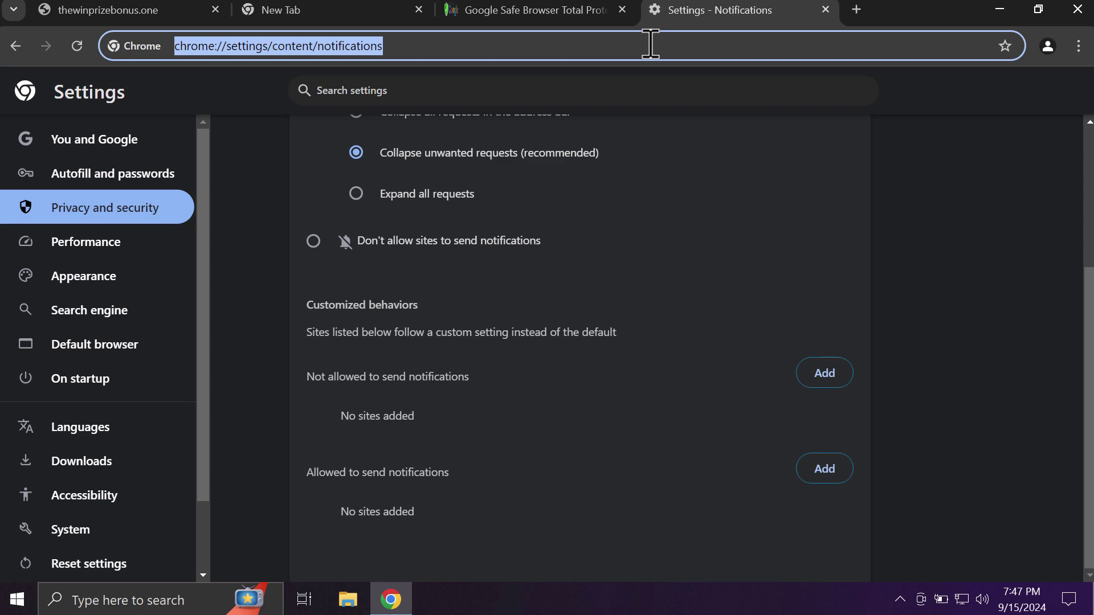
type("c")
- Load combocleaner.com, then minimise Chrome to show the desktop
key("Return")
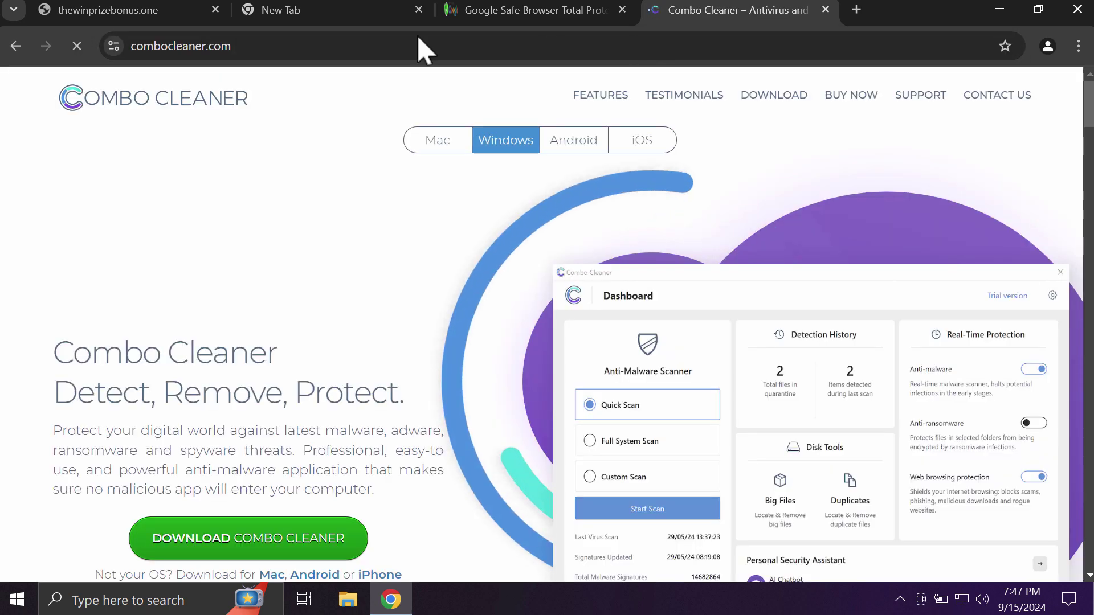
left_click(1009, 14)
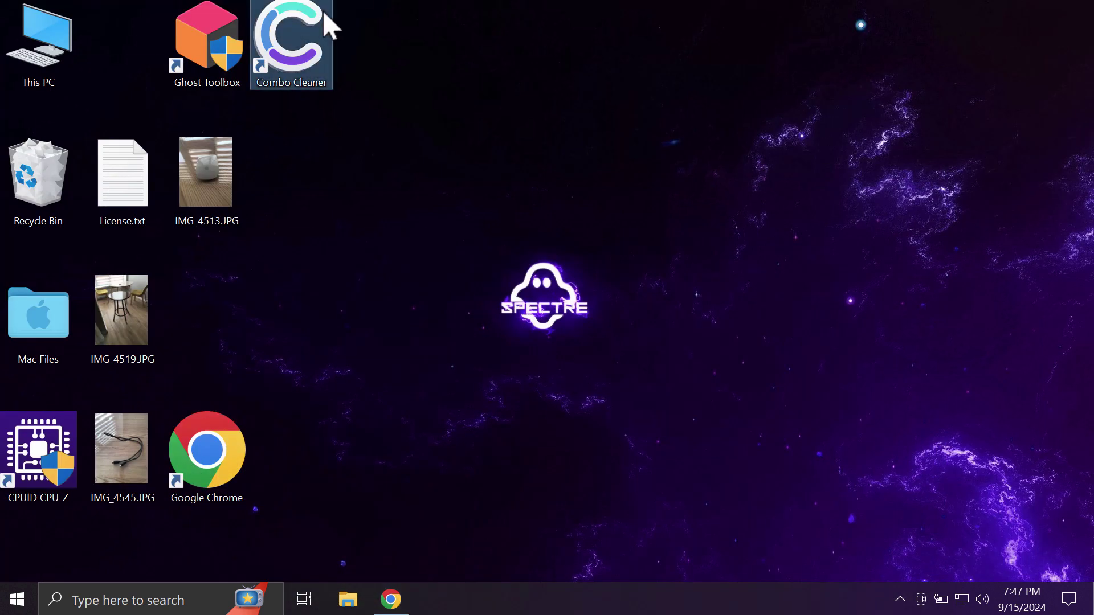
- Launch Combo Cleaner from its desktop shortcut and nudge the window into place
double_click(323, 19)
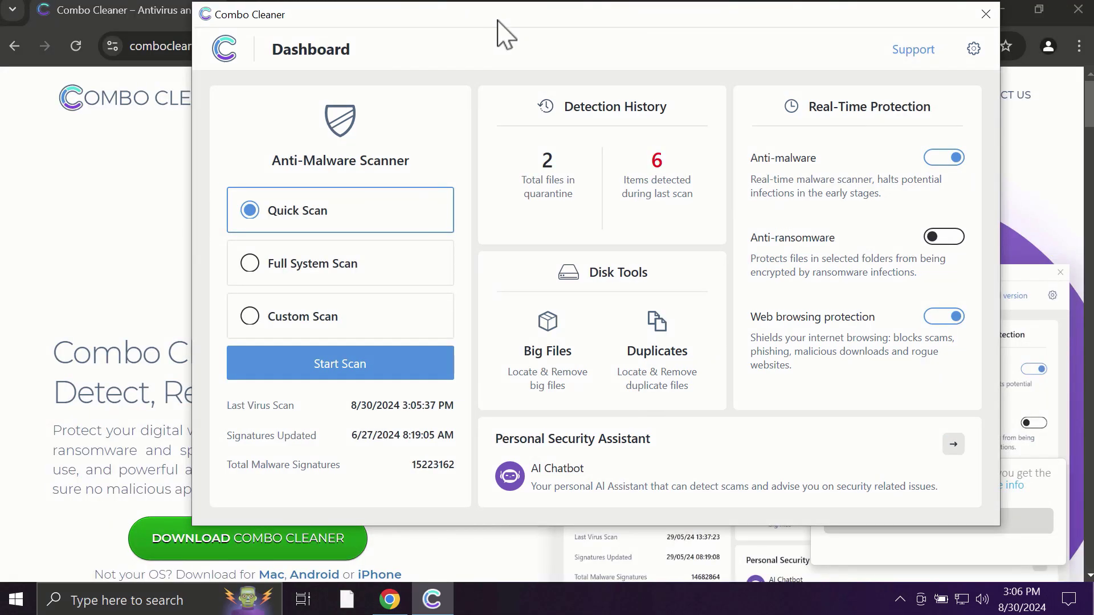
left_click_drag(498, 21, 476, 36)
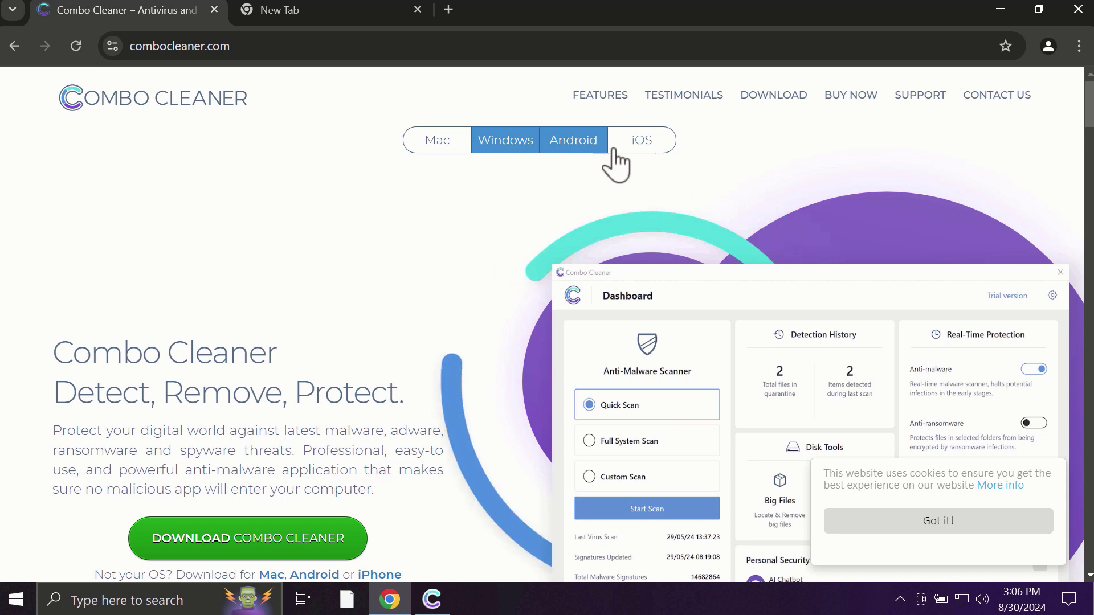
- Start a Combo Cleaner Quick Scan and dismiss the backup reminder notification
left_click(433, 598)
left_click(393, 382)
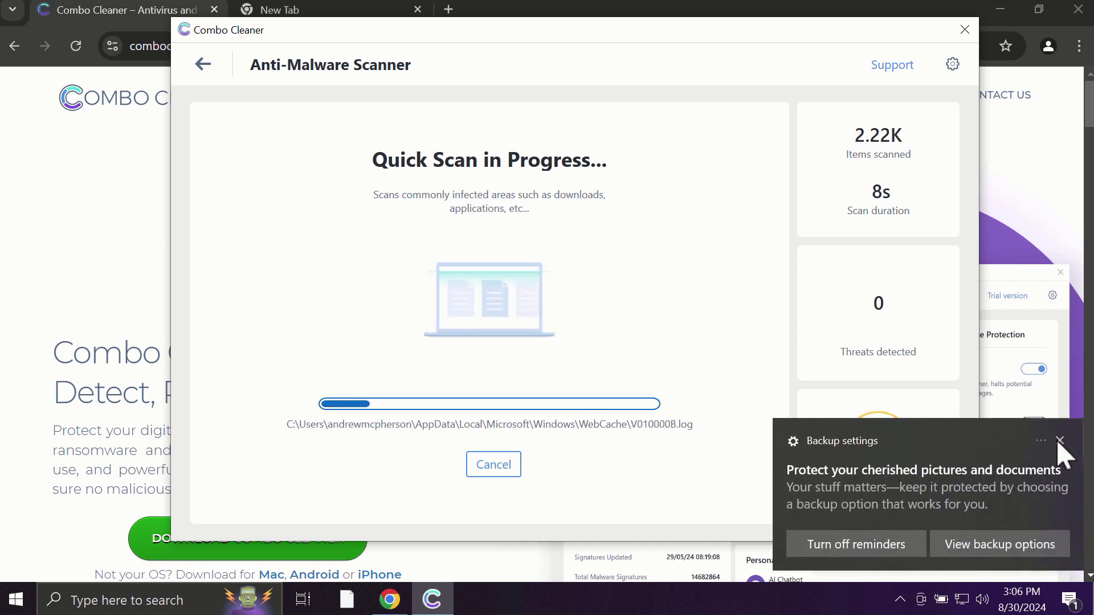
left_click(1059, 441)
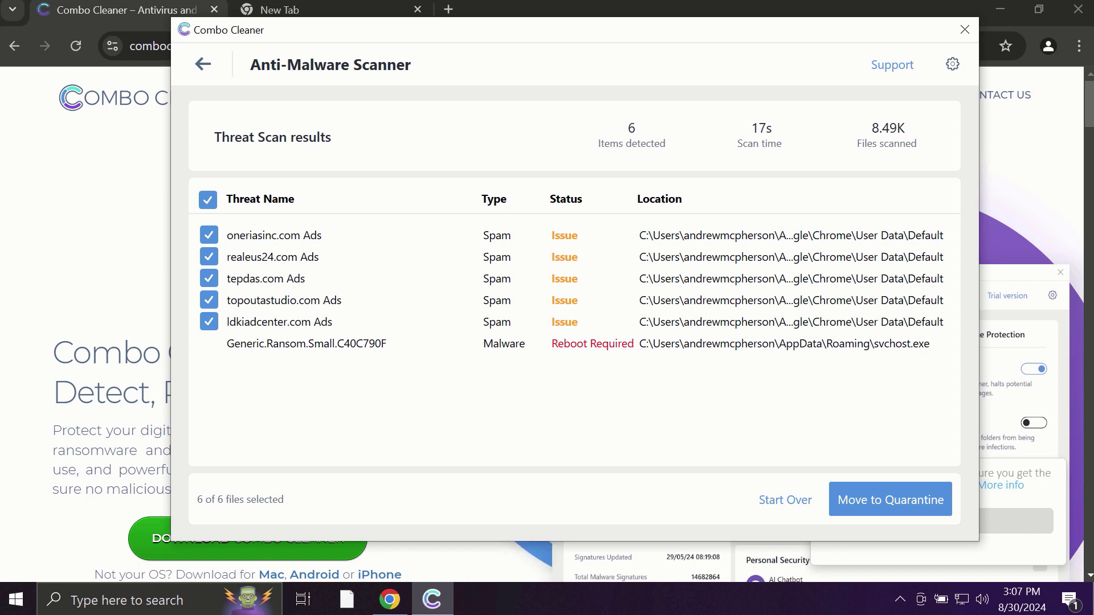
- Open Combo Cleaner's Settings from the gear icon
left_click(951, 63)
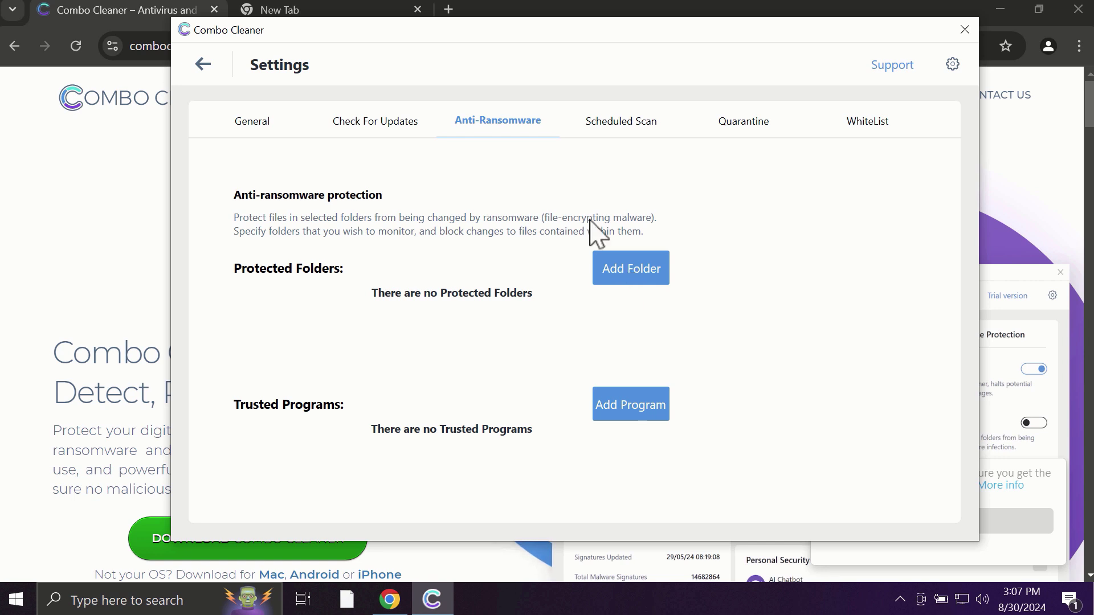
- Go back from Settings to the Combo Cleaner Dashboard
left_click(203, 69)
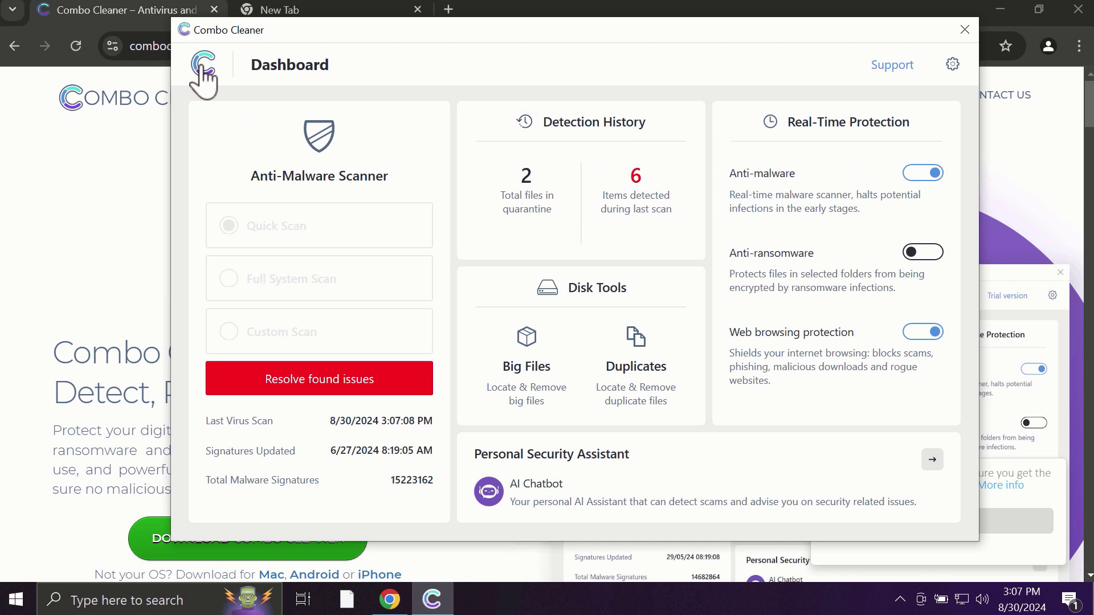